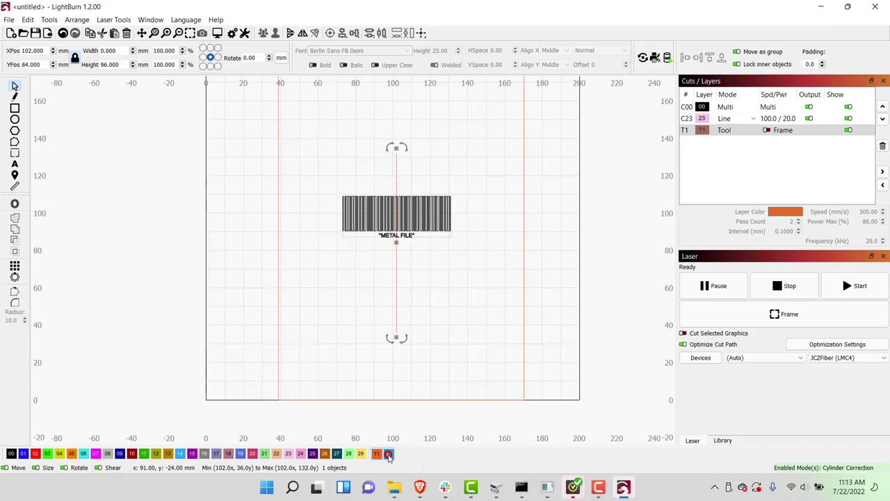
Clear the layer selection so the JCZFiber - 290mm workspace is empty.
{"action": "left_click", "coordinate": [809, 174]}
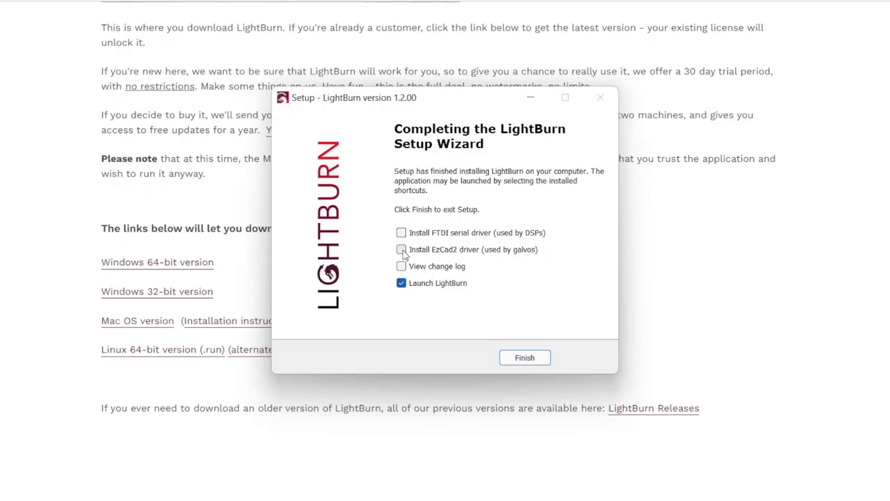
Finish installation with the EzCad2 driver included, then open the laser parameter correction settings.
{"action": "left_click", "coordinate": [401, 249]}
{"action": "left_click", "coordinate": [525, 358]}
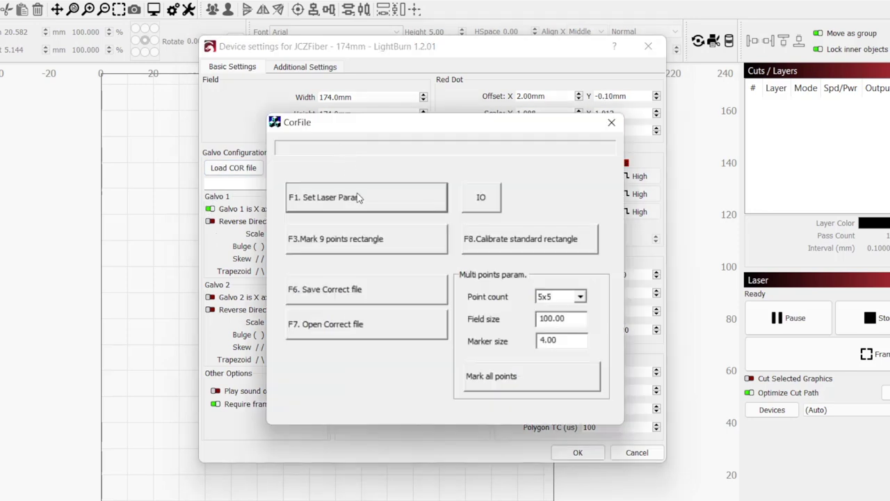
{"action": "left_click", "coordinate": [359, 199]}
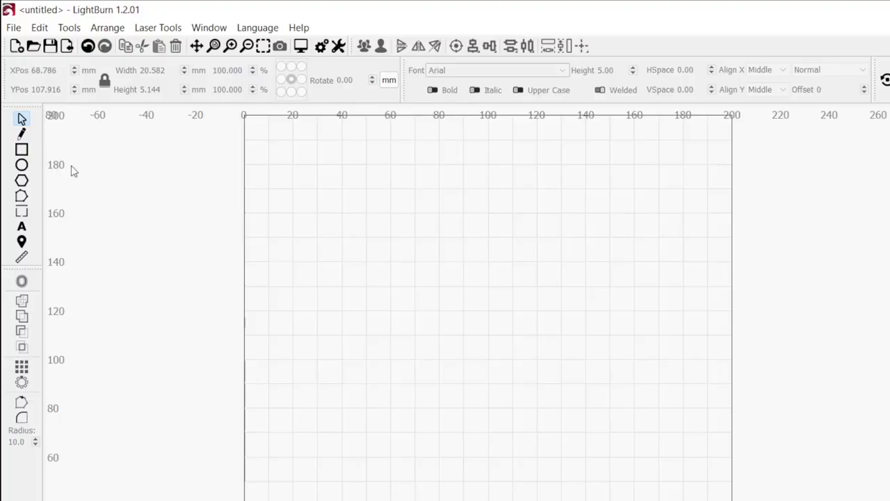
Draw a rectangle, resize it to a 30 × 30 mm square, and nudge it into position.
{"action": "left_click", "coordinate": [23, 151]}
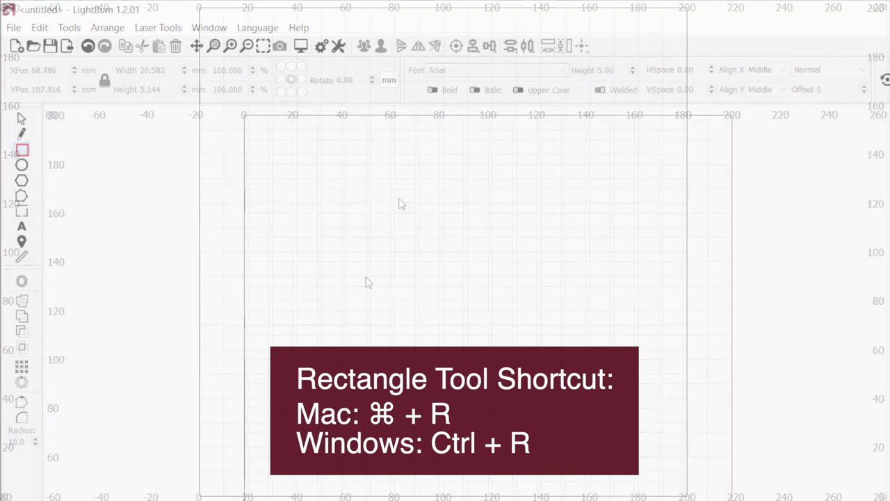
{"action": "left_click_drag", "start_coordinate": [401, 199], "coordinate": [500, 285]}
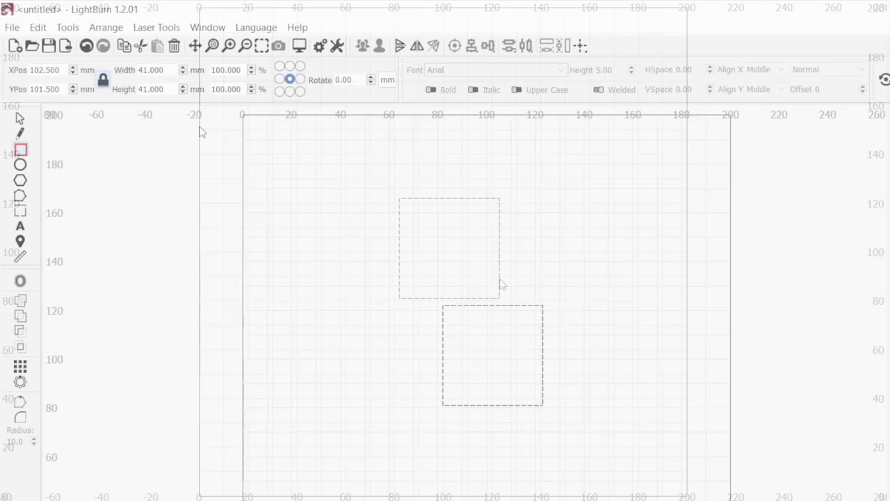
{"action": "double_click", "coordinate": [169, 70]}
{"action": "type", "text": "3"}
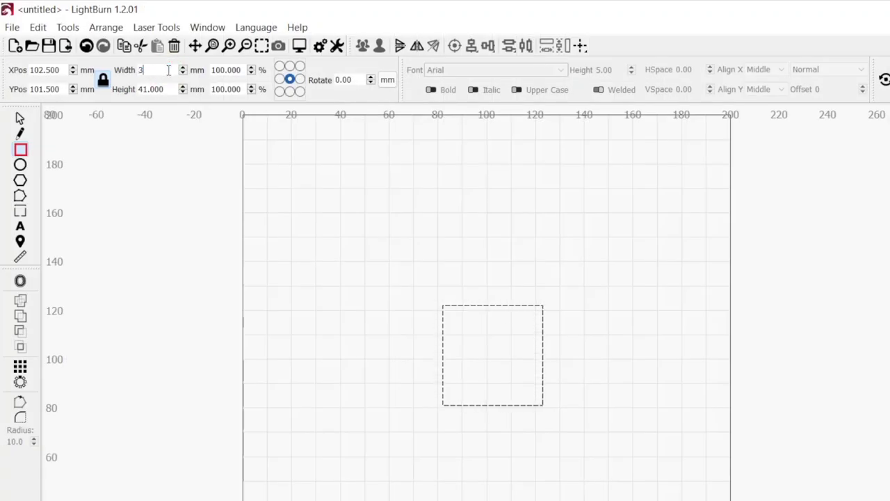
{"action": "type", "text": "0"}
{"action": "key", "text": "Return"}
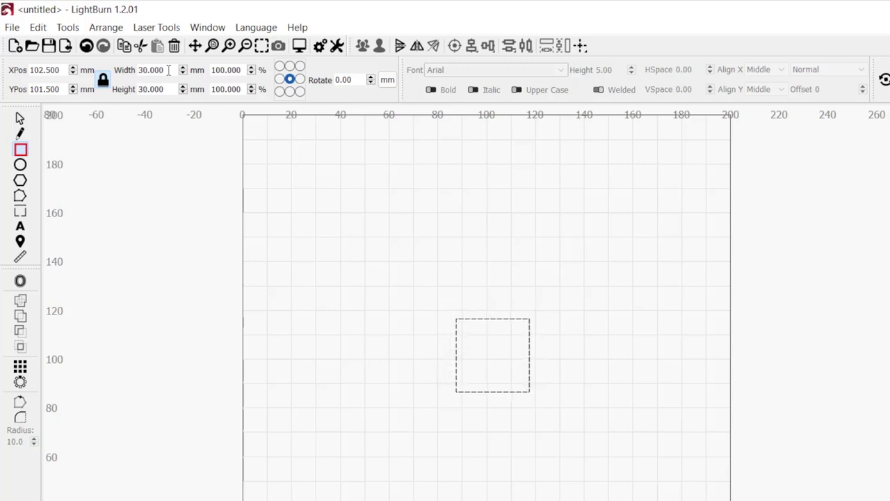
{"action": "left_click", "coordinate": [471, 318]}
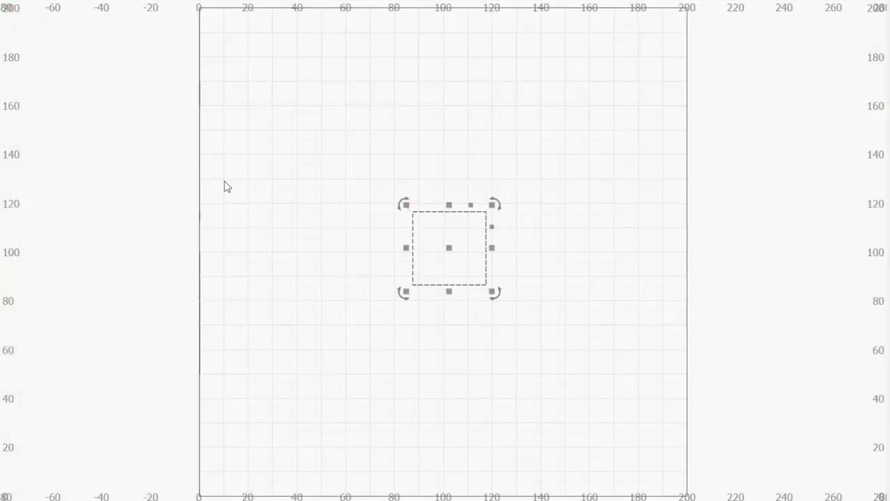
{"action": "key", "text": "Left"}
{"action": "key", "text": "Down"}
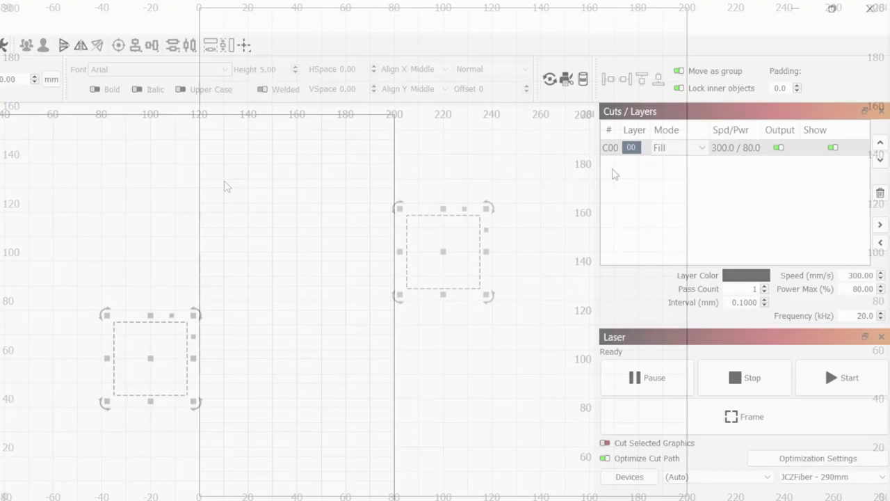
Switch layer C00 to Line mode.
{"action": "left_click", "coordinate": [685, 148]}
{"action": "left_click", "coordinate": [704, 149]}
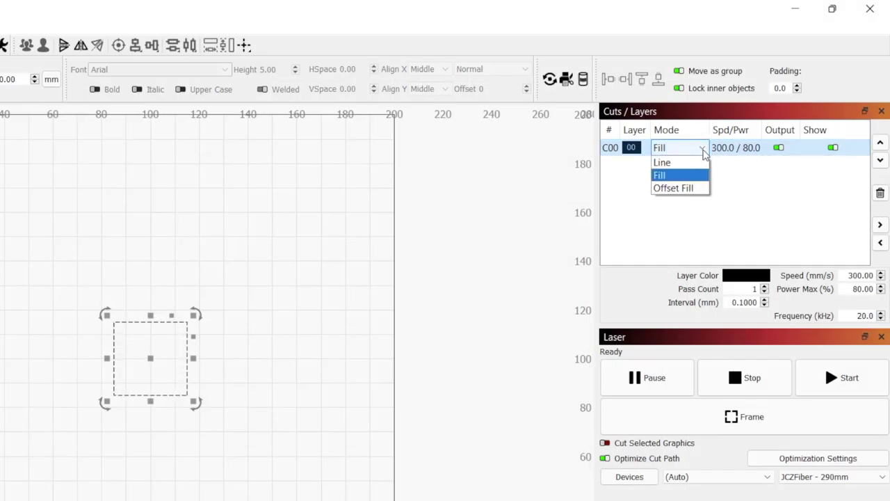
{"action": "left_click", "coordinate": [701, 165]}
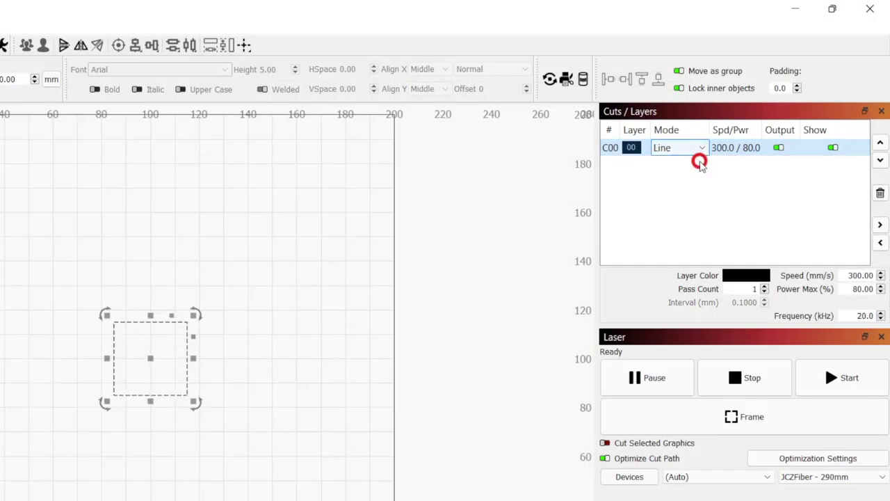
Enter speed 200 mm/s, maximum power 100% and frequency 25 kHz for the layer.
{"action": "left_click", "coordinate": [852, 276]}
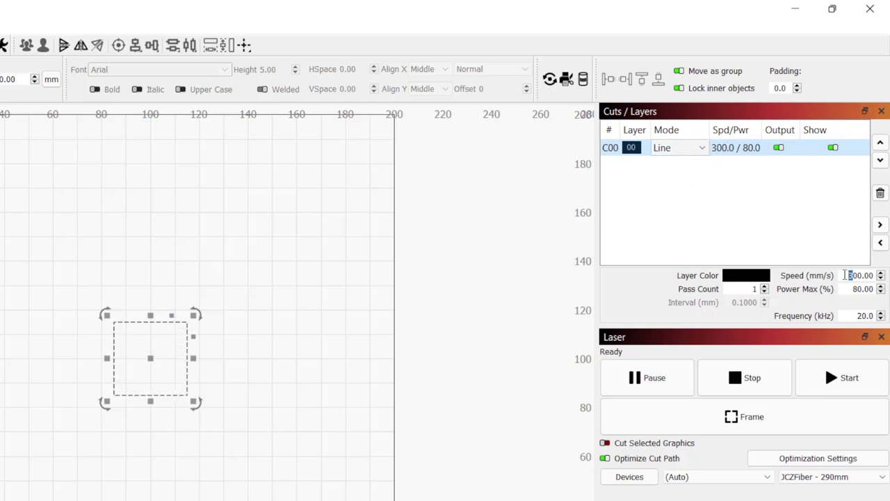
{"action": "key", "text": "BackSpace"}
{"action": "type", "text": "2"}
{"action": "left_click", "coordinate": [858, 288]}
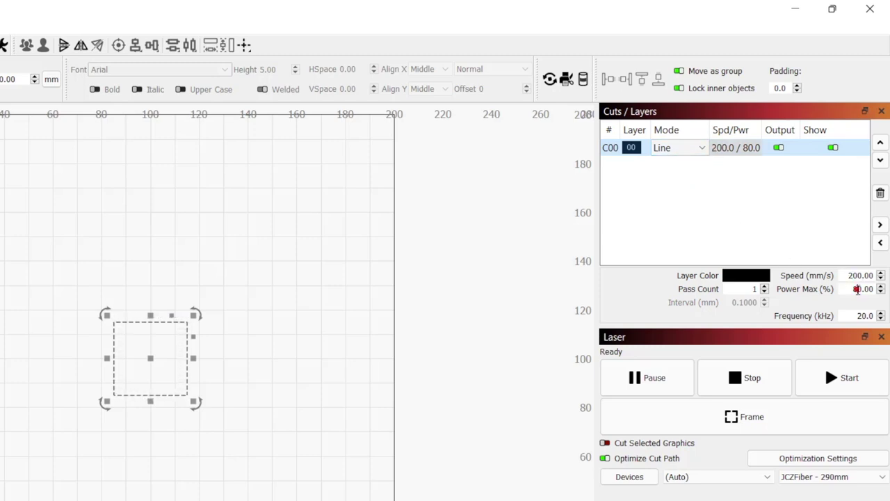
{"action": "key", "text": "BackSpace"}
{"action": "type", "text": "10"}
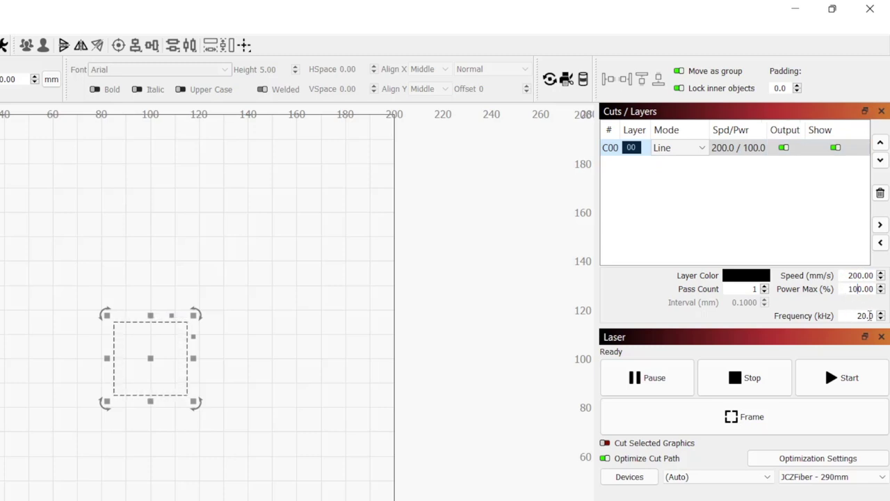
{"action": "left_click", "coordinate": [869, 316]}
{"action": "key", "text": "BackSpace"}
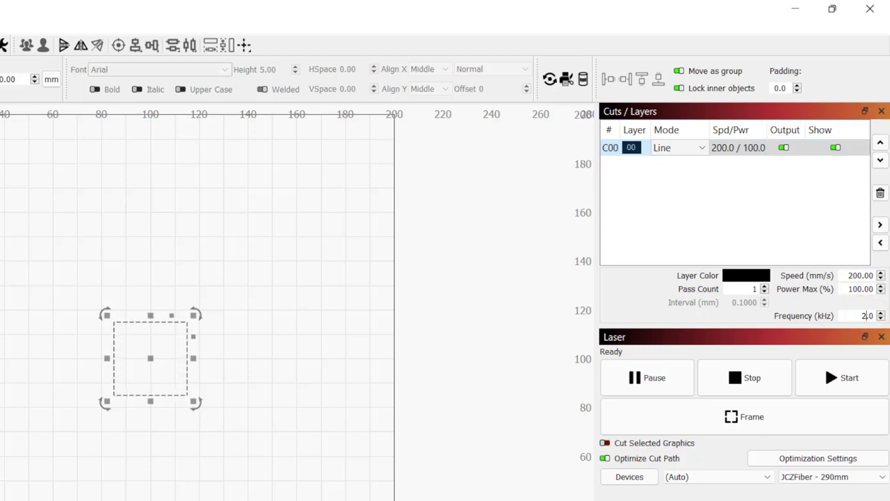
{"action": "type", "text": "5"}
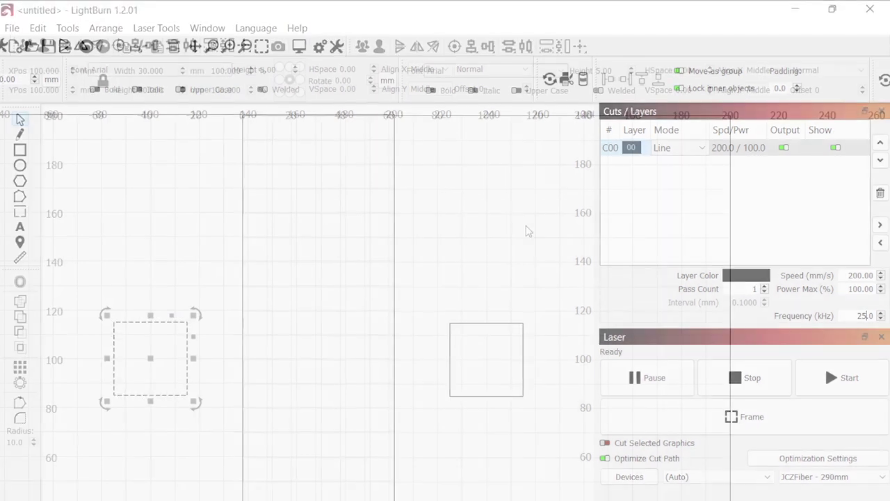
Preview the job, play back the square's 120 mm cut path, and close the preview.
{"action": "left_click", "coordinate": [299, 46]}
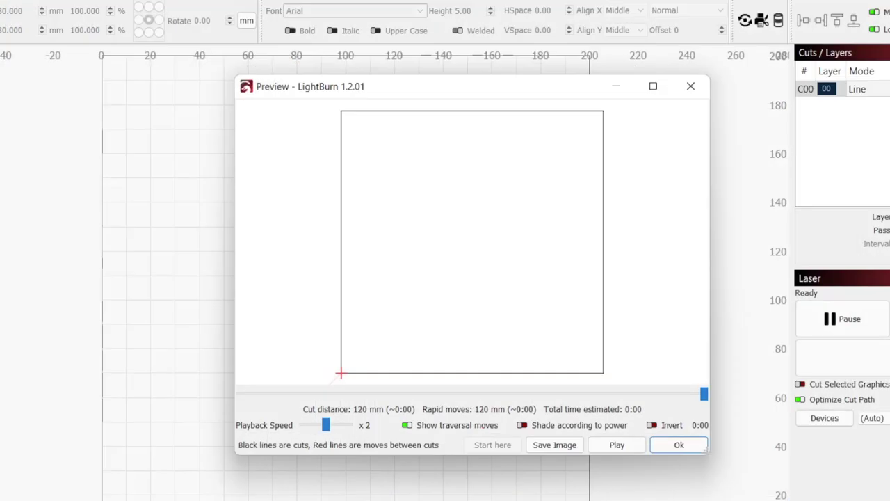
{"action": "left_click", "coordinate": [630, 448]}
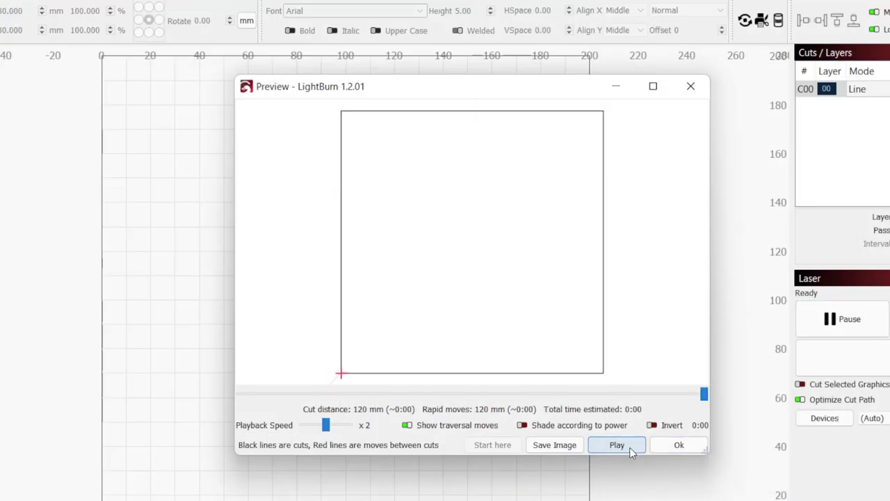
{"action": "left_click", "coordinate": [685, 452]}
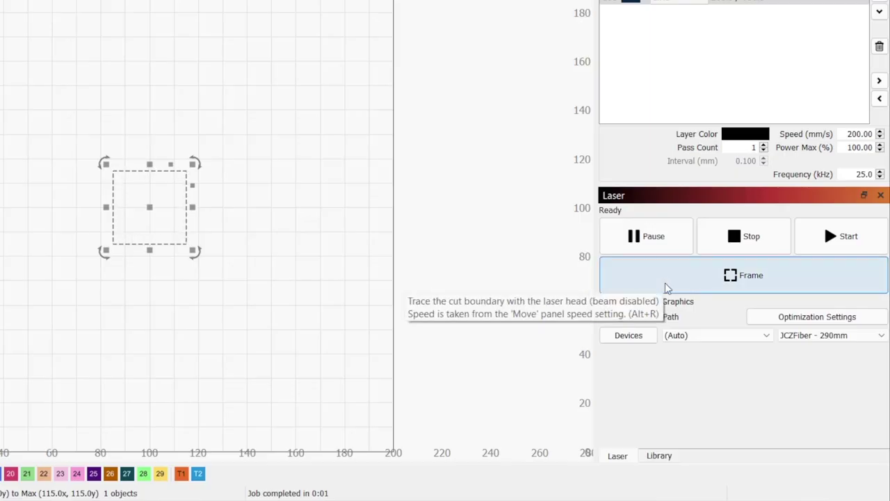
Run live framing to trace the square's boundary with the beam off.
{"action": "left_click", "coordinate": [665, 287]}
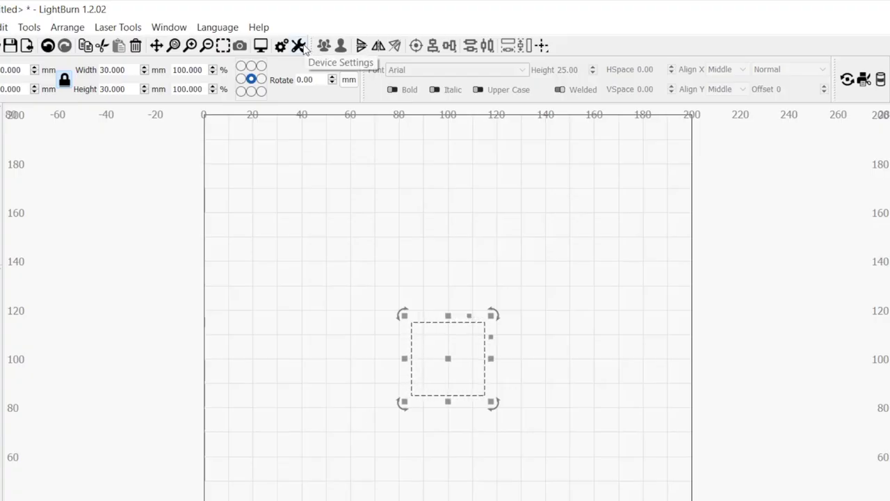
In Device Settings, try different red dot X and Y offsets, returning Y to 0.
{"action": "left_click", "coordinate": [299, 46]}
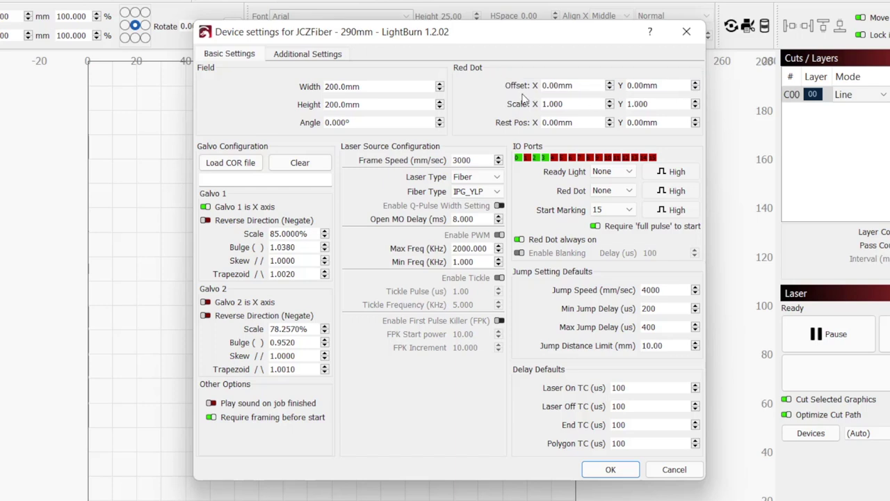
{"action": "left_click", "coordinate": [610, 82]}
{"action": "left_click", "coordinate": [610, 81]}
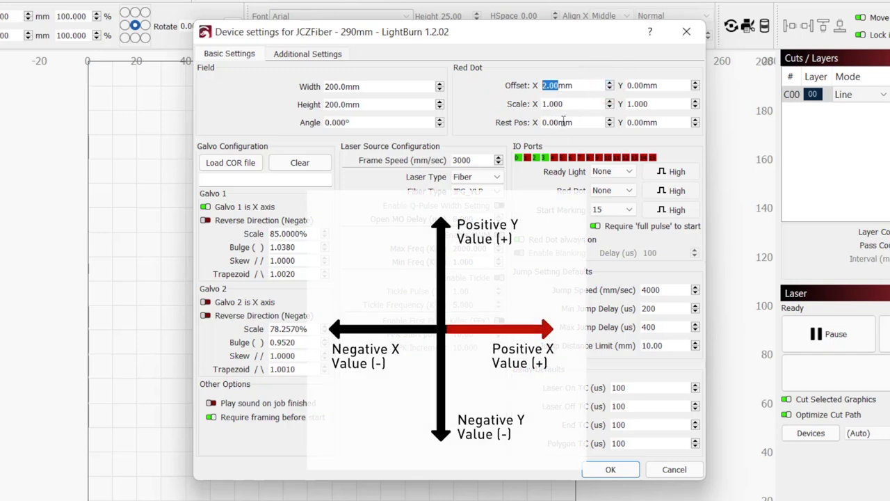
{"action": "left_click", "coordinate": [609, 89]}
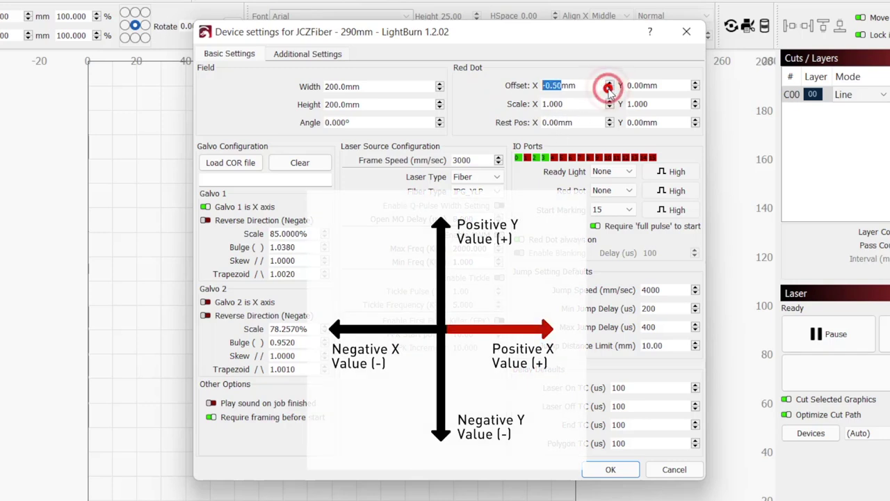
{"action": "left_click", "coordinate": [609, 89]}
{"action": "left_click", "coordinate": [609, 89]}
{"action": "left_click", "coordinate": [609, 89]}
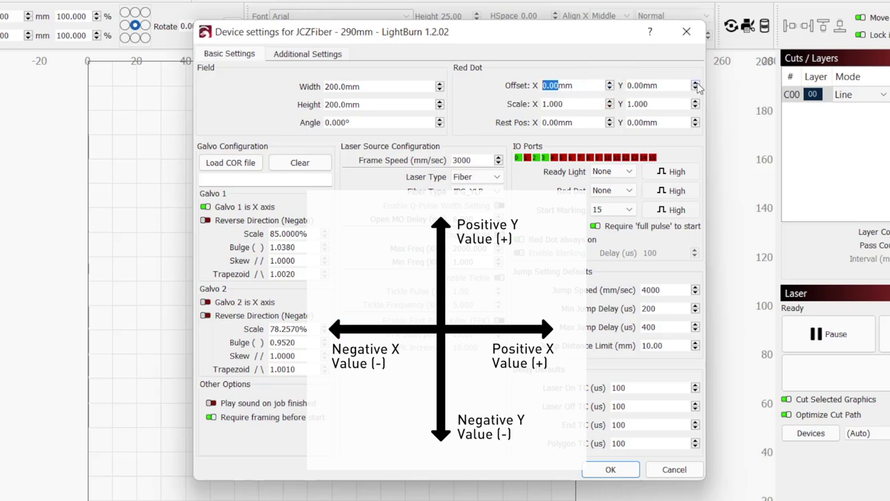
{"action": "left_click", "coordinate": [695, 82]}
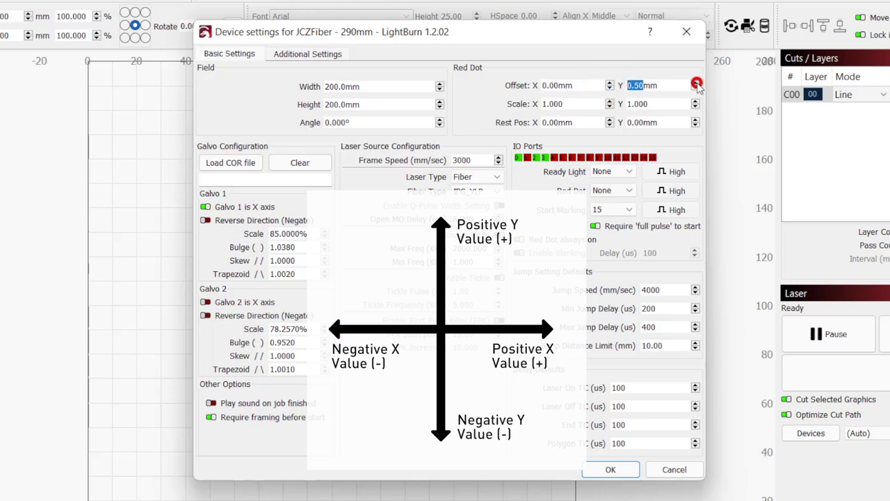
{"action": "left_click", "coordinate": [695, 82]}
{"action": "left_click", "coordinate": [695, 82]}
{"action": "left_click", "coordinate": [695, 82]}
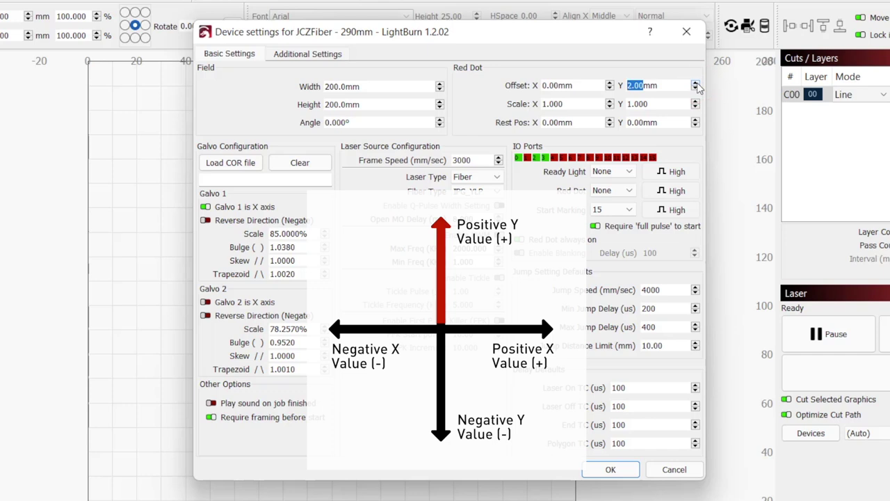
{"action": "left_click", "coordinate": [695, 89]}
{"action": "left_click", "coordinate": [695, 89]}
{"action": "left_click", "coordinate": [695, 89]}
{"action": "left_click", "coordinate": [695, 89]}
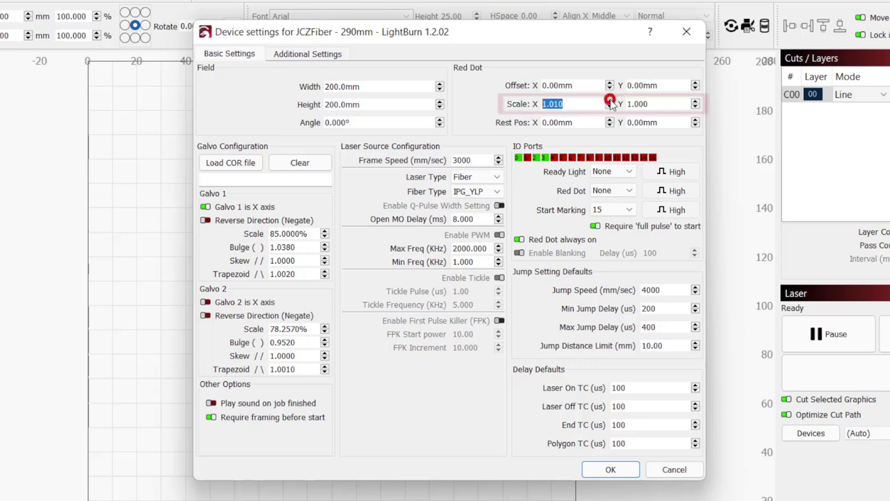
Raise the red dot Scale X to 1.040, then bring it back to 1.000.
{"action": "left_click", "coordinate": [610, 100]}
{"action": "left_click", "coordinate": [610, 101]}
{"action": "left_click", "coordinate": [610, 101]}
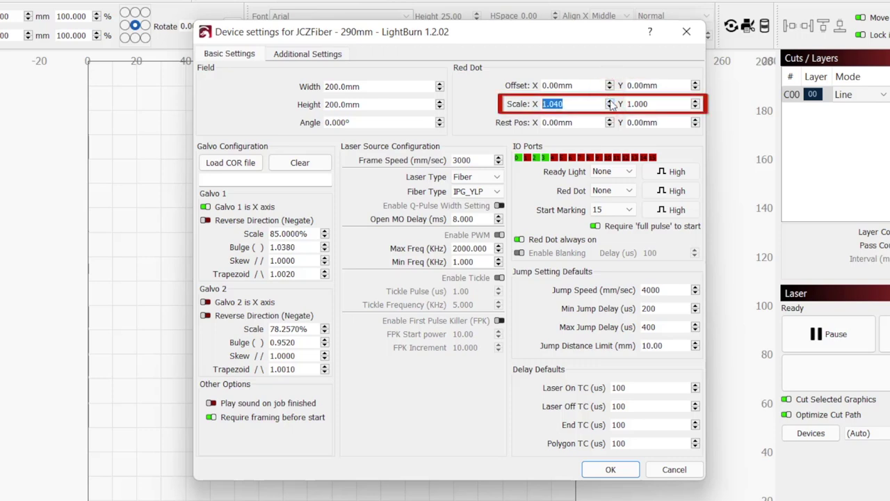
{"action": "left_click", "coordinate": [611, 107]}
{"action": "left_click", "coordinate": [610, 108]}
{"action": "left_click", "coordinate": [610, 107]}
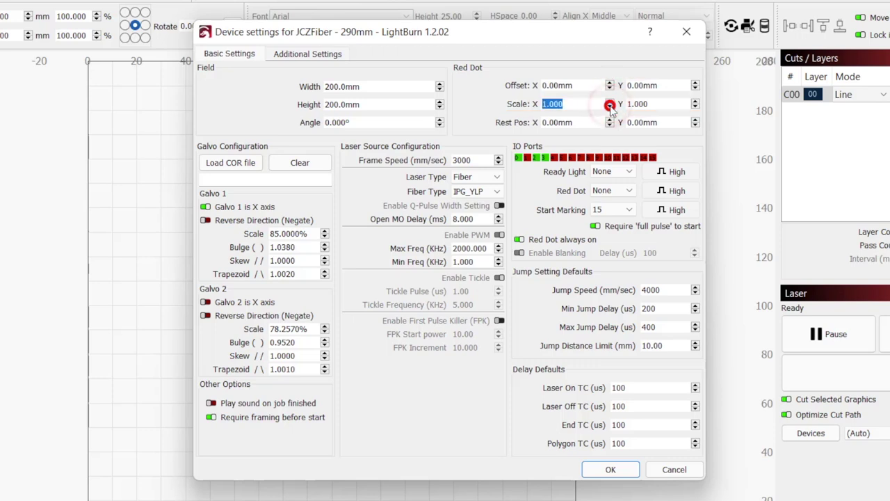
{"action": "left_click", "coordinate": [610, 108]}
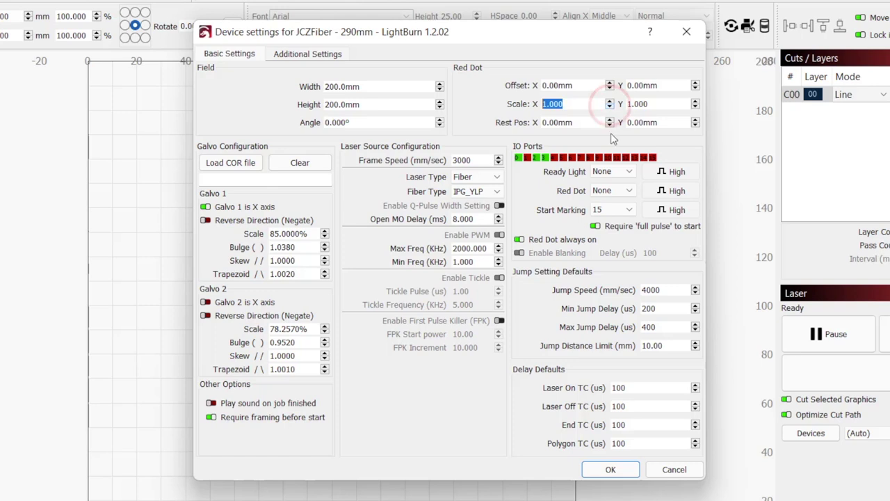
{"action": "left_click", "coordinate": [507, 104]}
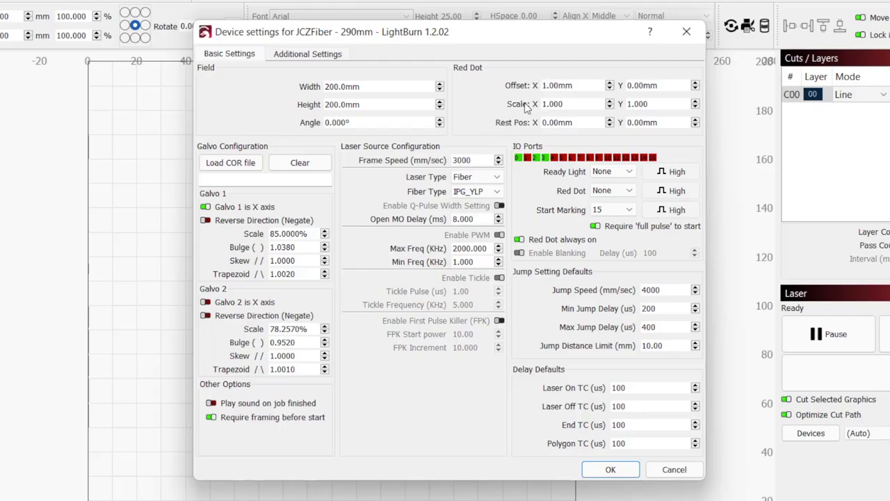
Save the red dot offset and frame the square to check its alignment.
{"action": "left_click", "coordinate": [610, 469]}
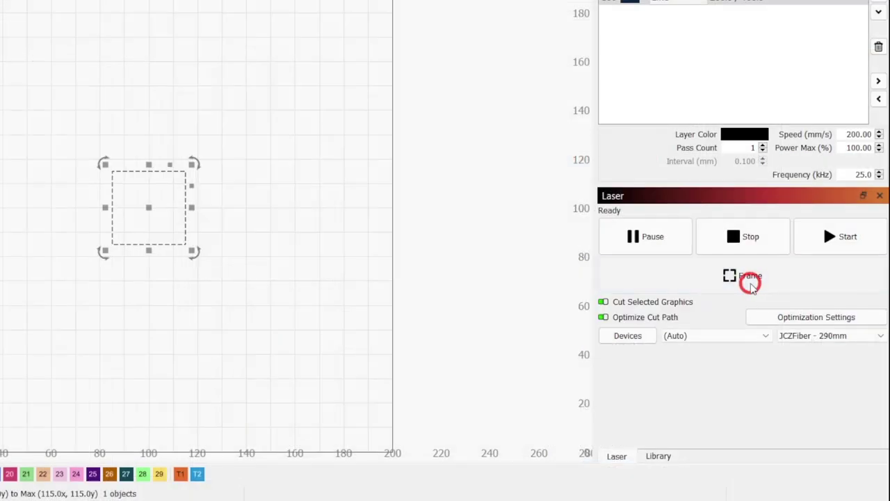
{"action": "left_click", "coordinate": [751, 286]}
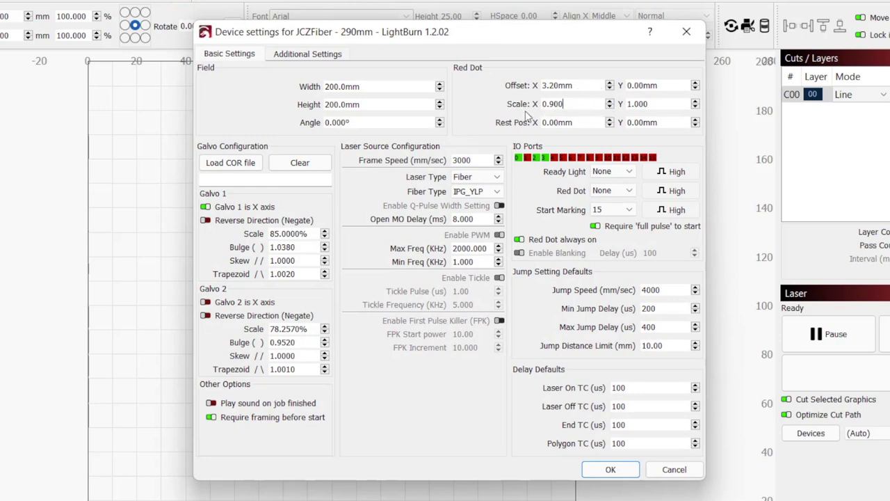
Select the red dot Scale X value so it can be replaced with 1.000.
{"action": "left_click_drag", "start_coordinate": [569, 103], "coordinate": [532, 104]}
Lower the red dot Offset Y to -0.50 mm and apply the settings.
{"action": "left_click", "coordinate": [696, 89]}
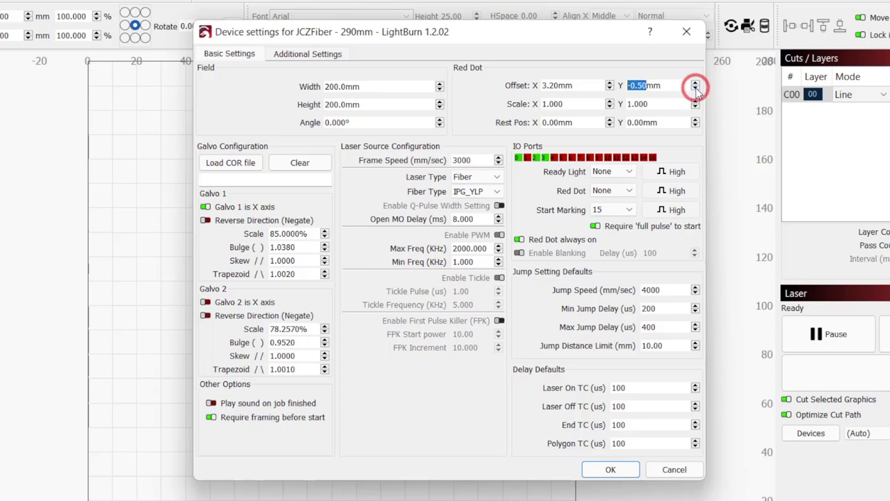
{"action": "left_click", "coordinate": [611, 468]}
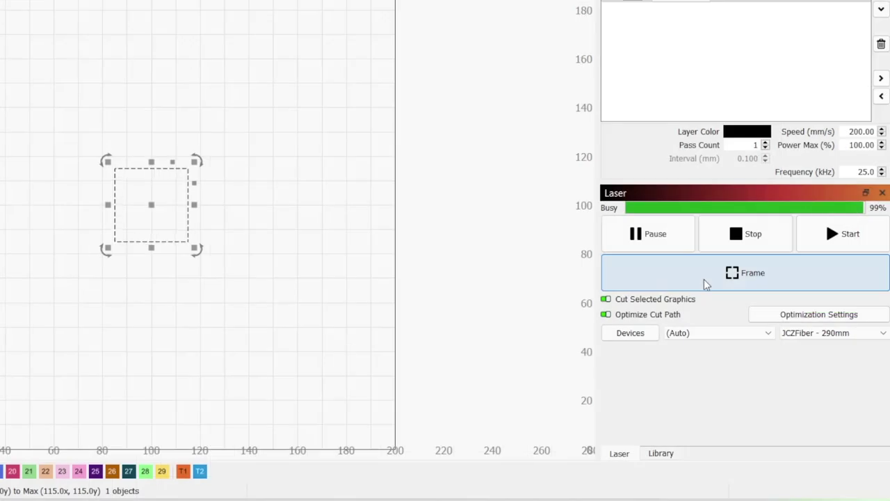